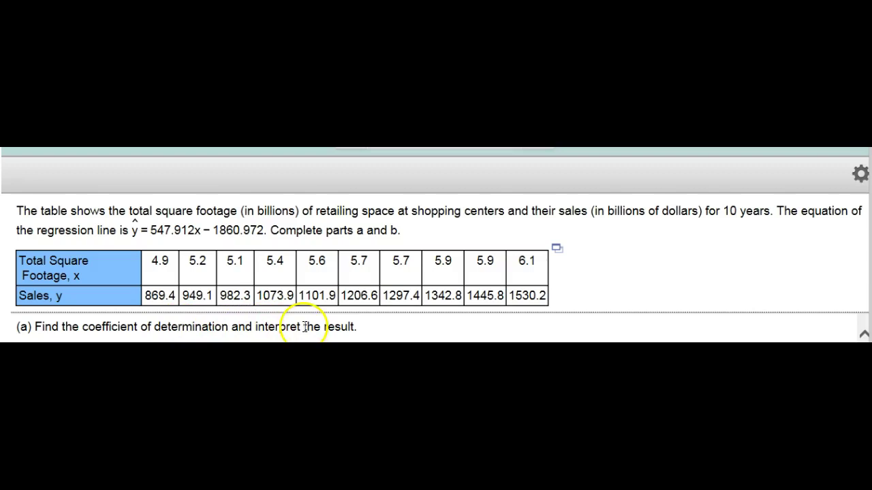
# Show the copy options for the square footage and sales table in the MyLab problem
pyautogui.click(558, 252)
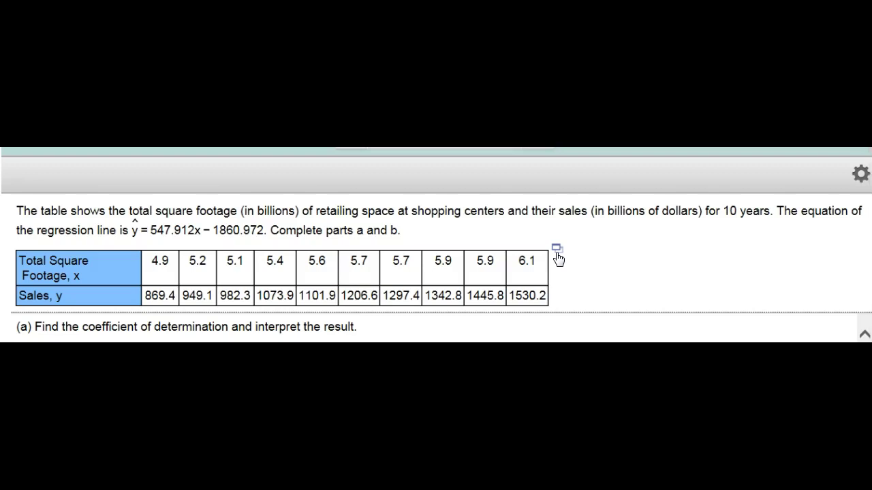
pyautogui.click(557, 251)
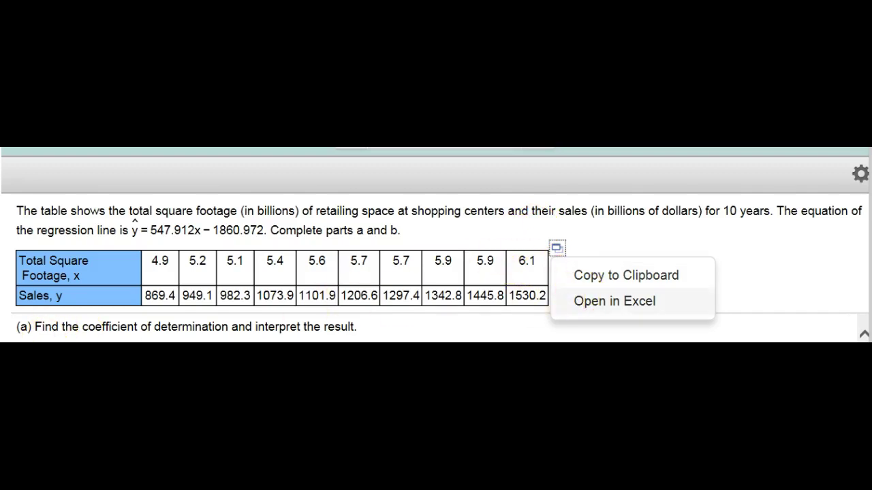
# Open the table in Excel and pick Regression from the Data Analysis tools list
pyautogui.click(615, 301)
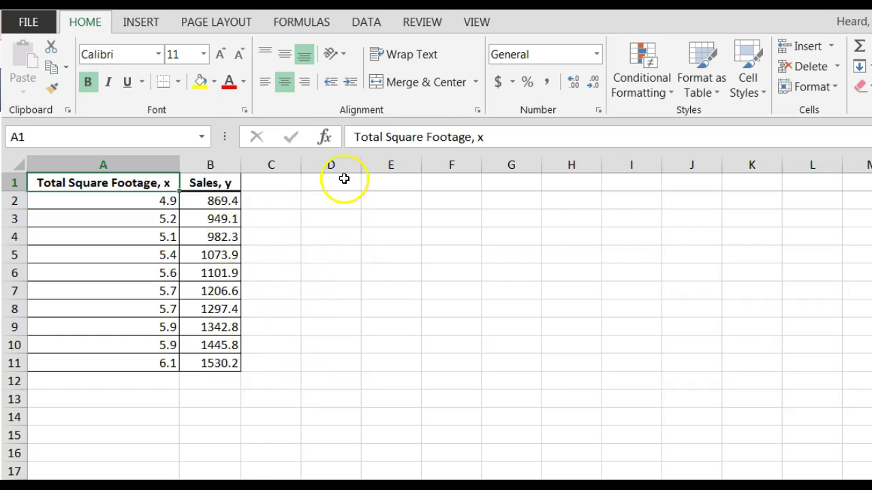
pyautogui.click(368, 23)
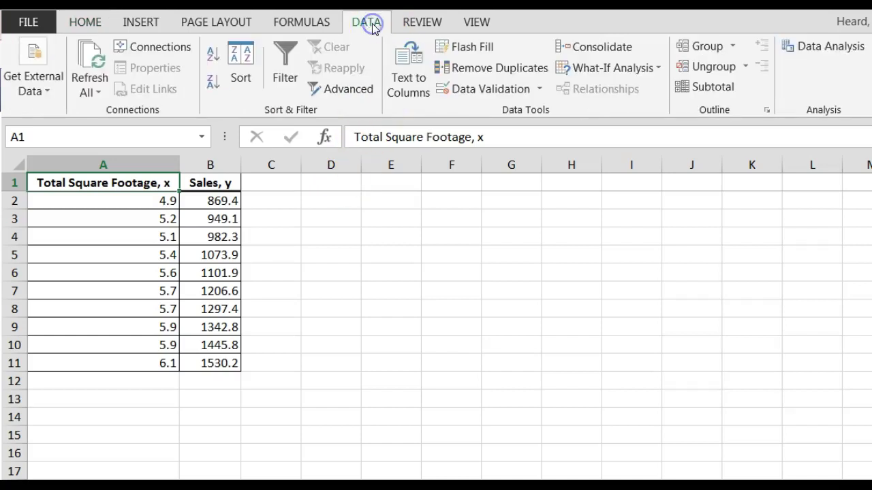
pyautogui.click(804, 48)
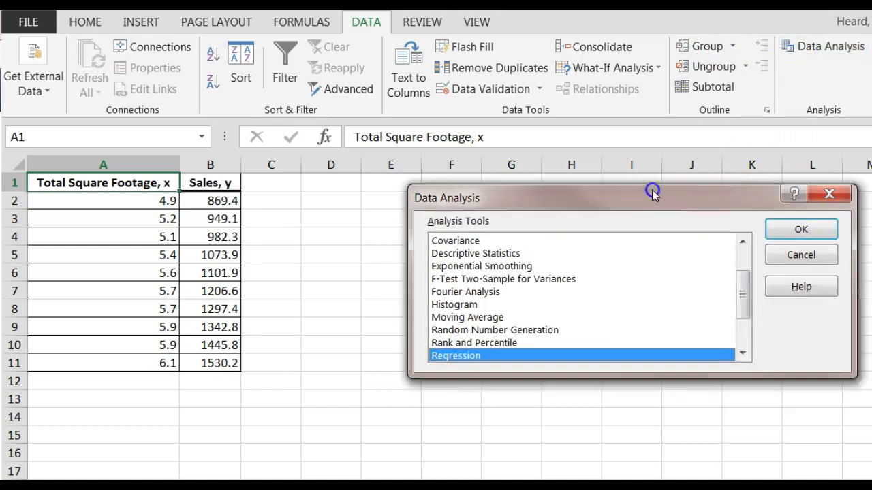
pyautogui.moveTo(652, 194); pyautogui.dragTo(612, 154)
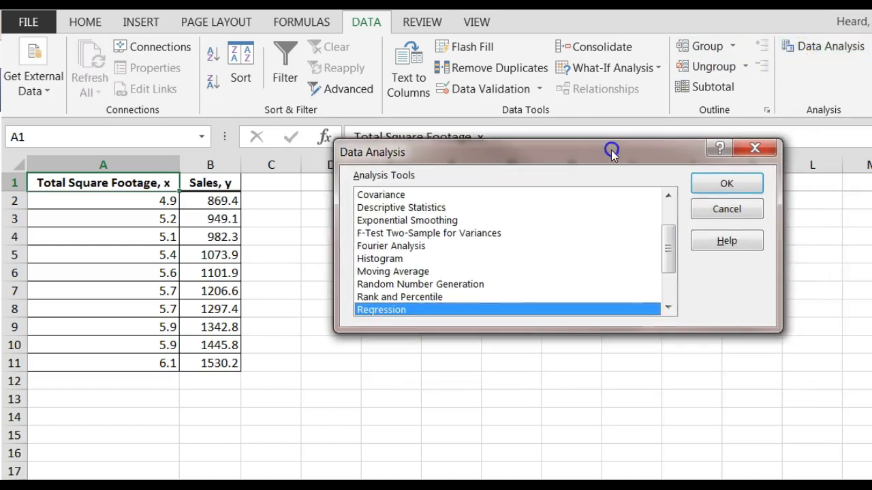
pyautogui.click(668, 229)
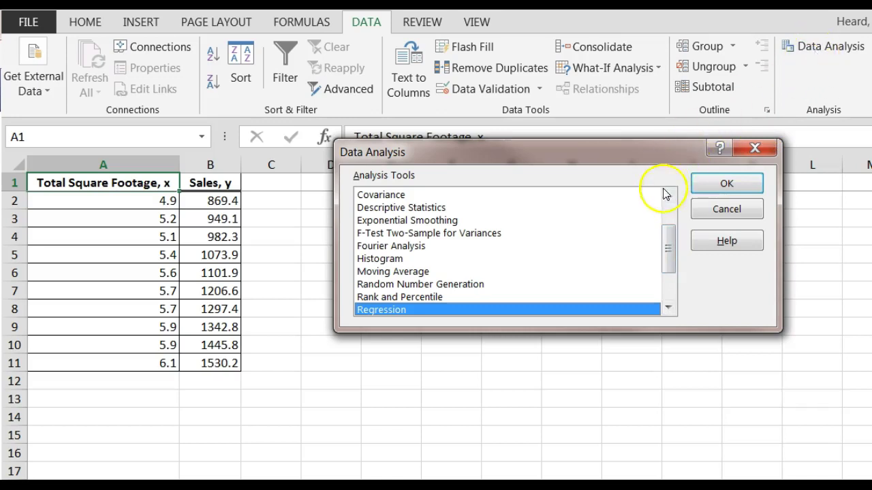
pyautogui.moveTo(668, 234); pyautogui.dragTo(667, 249)
pyautogui.click(495, 233)
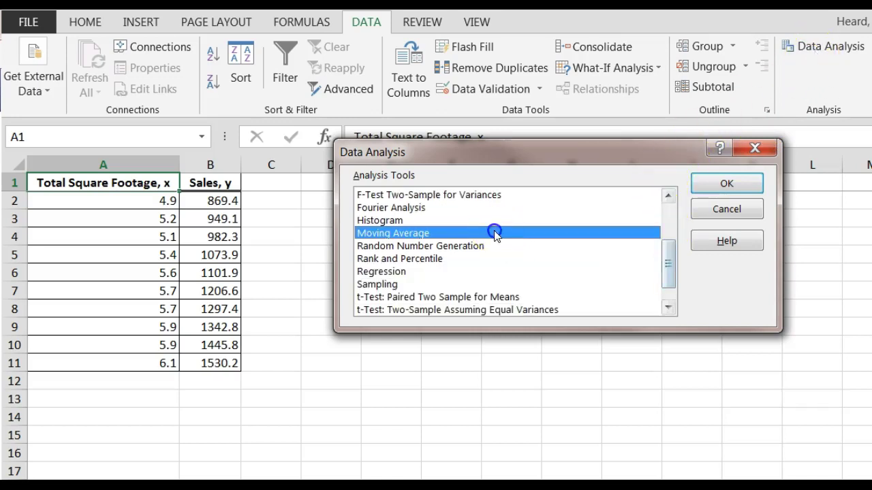
pyautogui.click(477, 272)
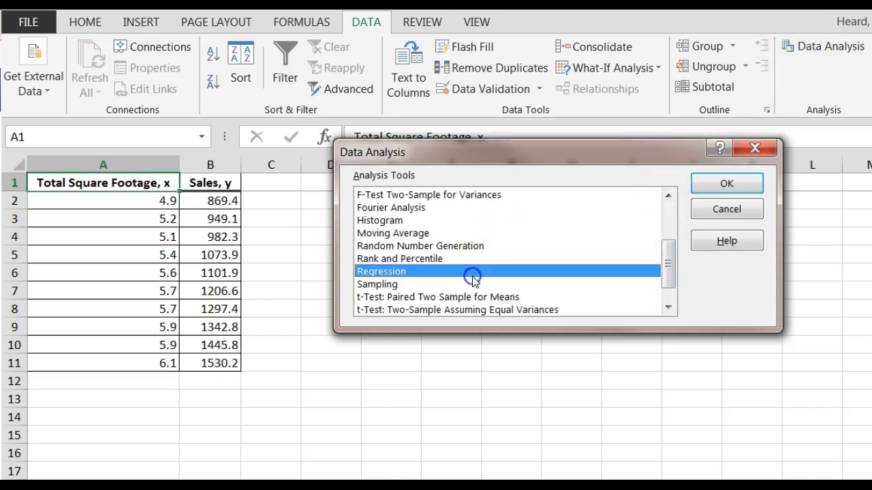
# Run Regression with Y range $B$2:$B$11 and X range $A$2:$A$11 on a new worksheet
pyautogui.click(739, 181)
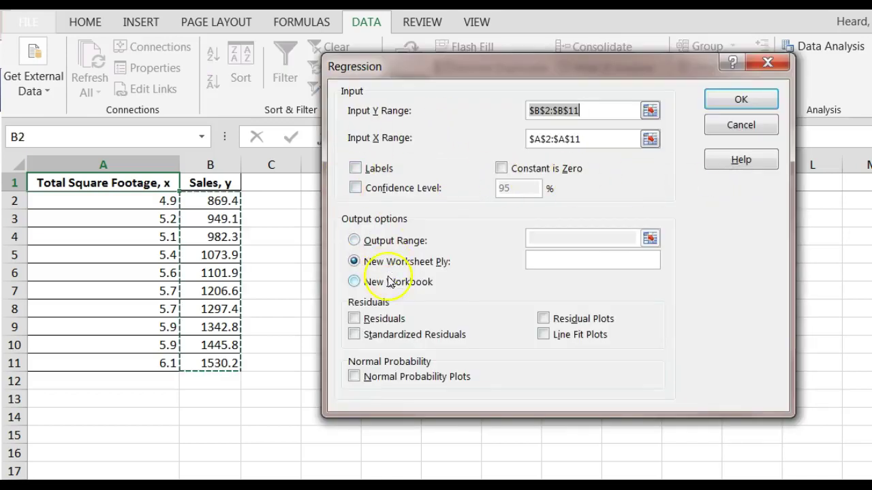
pyautogui.click(588, 111)
pyautogui.moveTo(588, 110); pyautogui.dragTo(505, 113)
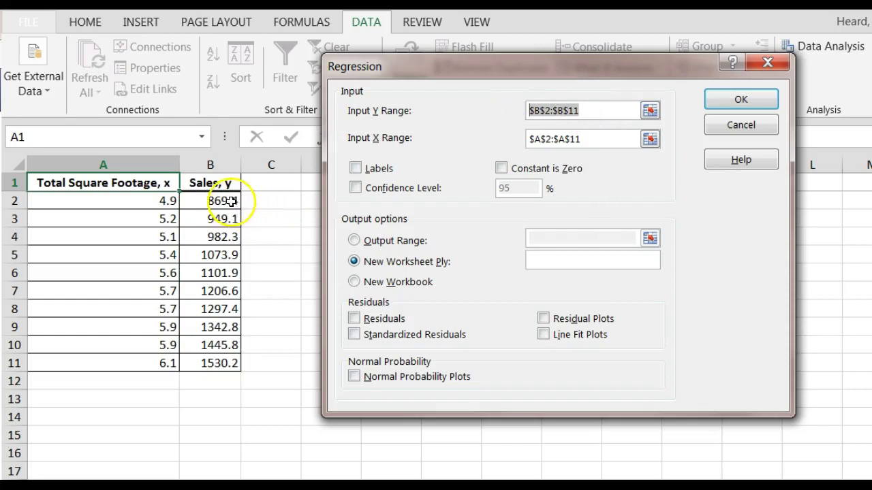
pyautogui.moveTo(232, 200); pyautogui.dragTo(227, 362)
pyautogui.doubleClick(550, 140)
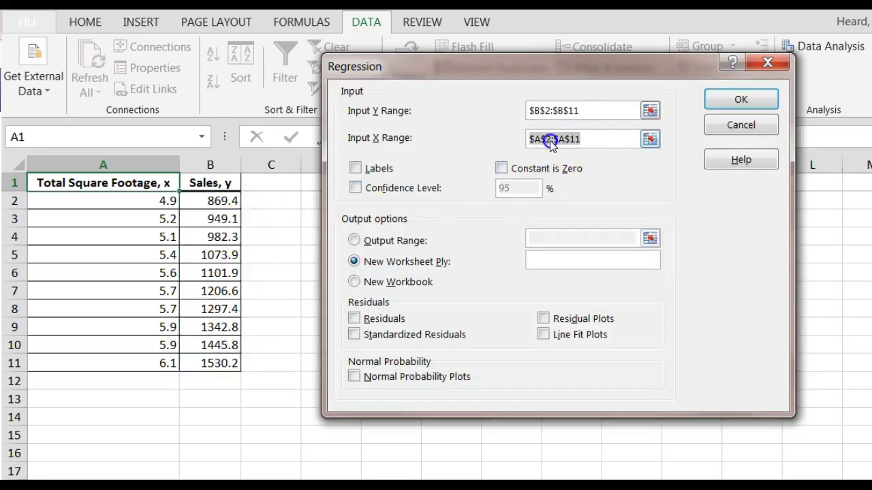
pyautogui.click(155, 203)
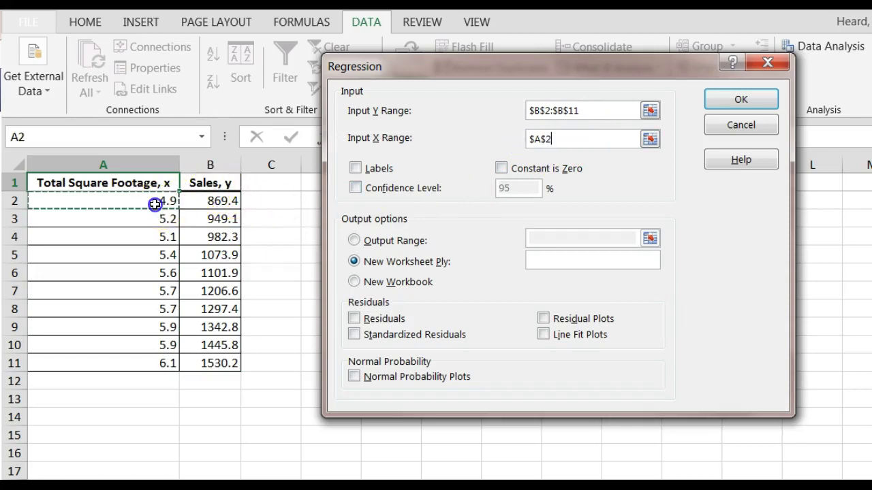
pyautogui.moveTo(156, 204); pyautogui.dragTo(153, 362)
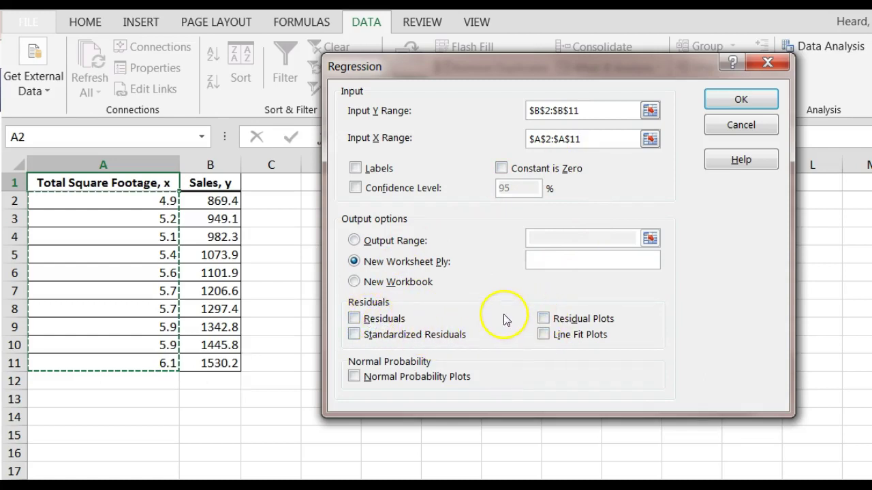
pyautogui.click(730, 102)
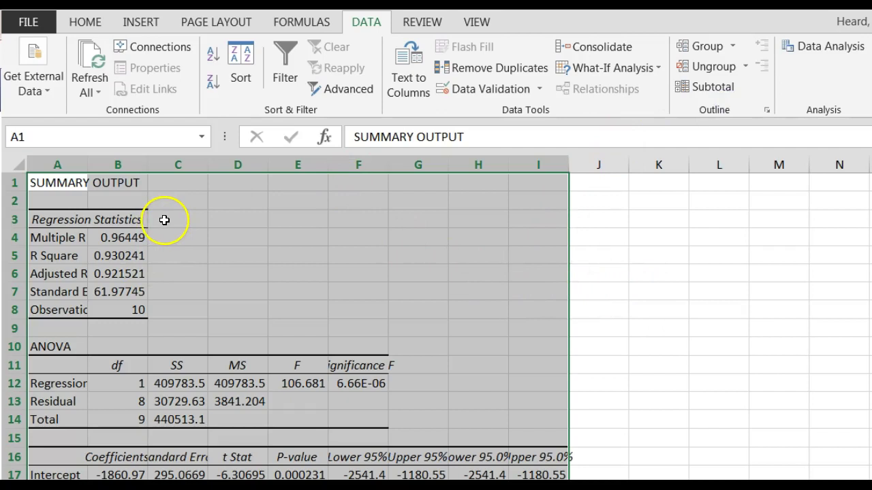
# Fill the R Square value 0.930241 in B5 yellow
pyautogui.click(116, 256)
pyautogui.click(169, 251)
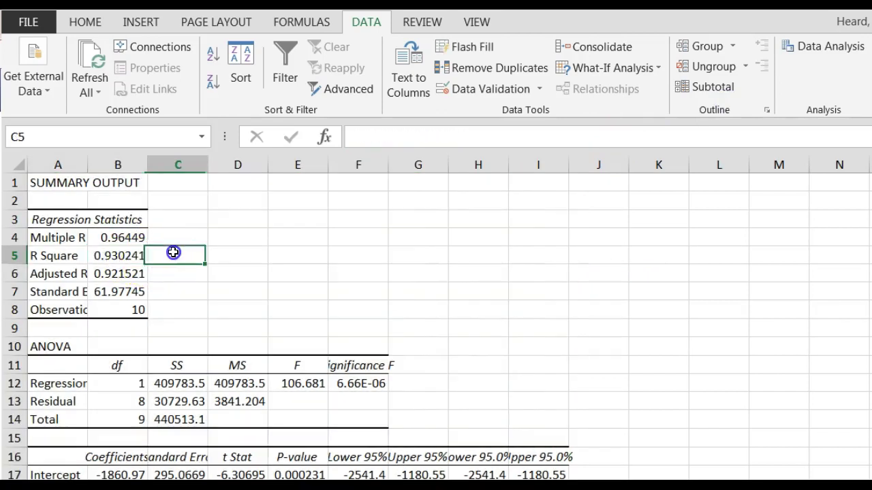
pyautogui.click(120, 254)
pyautogui.click(82, 22)
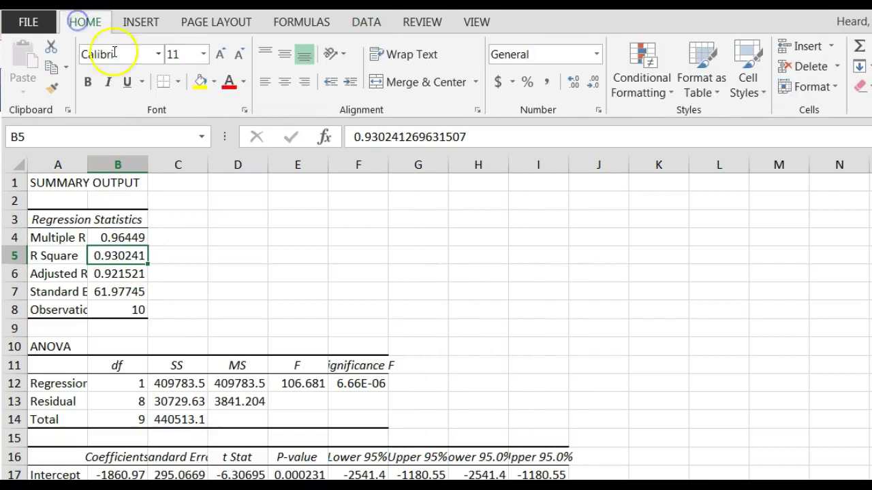
pyautogui.click(198, 82)
# Enter the label 'COEFFICIENT OF DETERMINATION' in C5
pyautogui.click(174, 258)
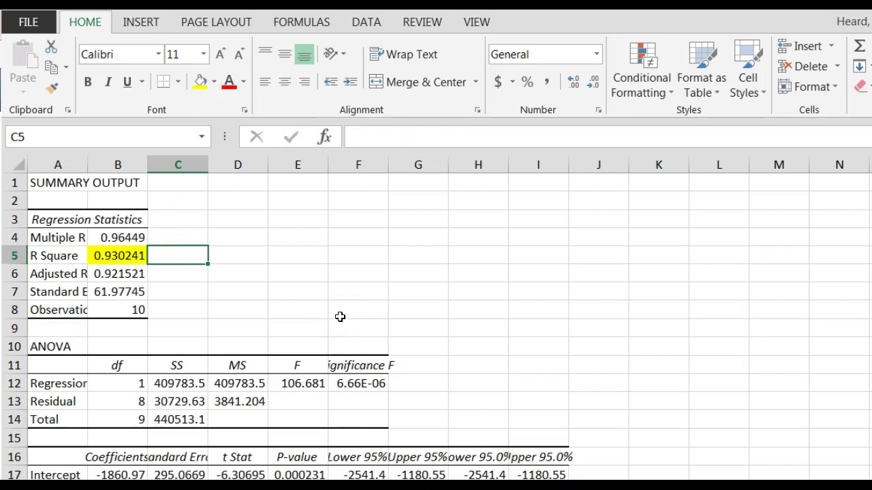
pyautogui.write('c')
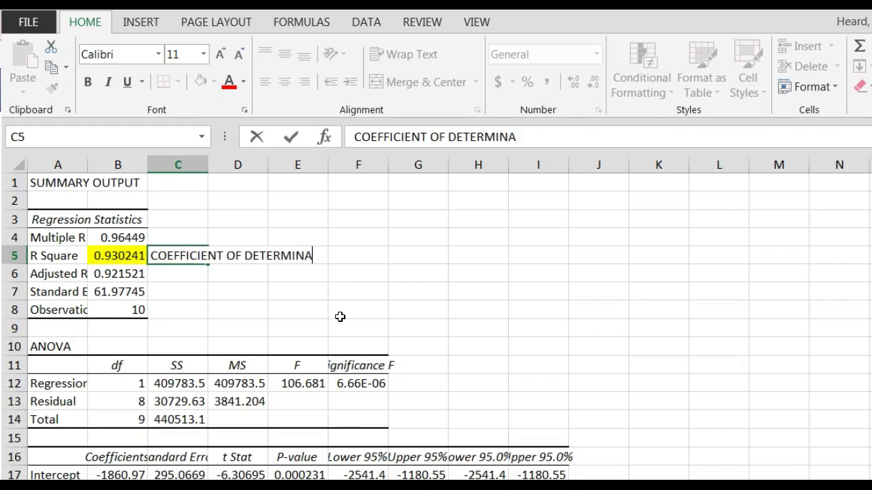
pyautogui.press('Return')
pyautogui.press('Return')
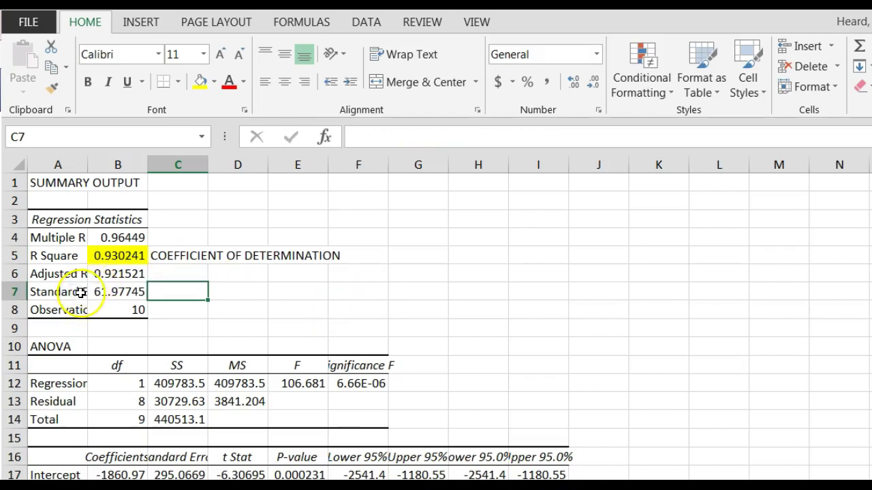
# Fill the standard error 61.97745 in B7 yellow and label C7 'STANDARD ERROR'
pyautogui.click(114, 293)
pyautogui.click(200, 83)
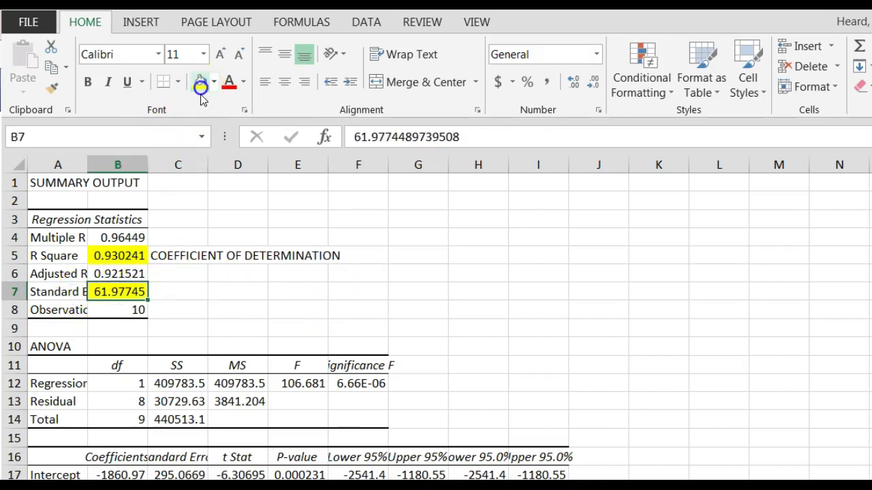
pyautogui.click(179, 292)
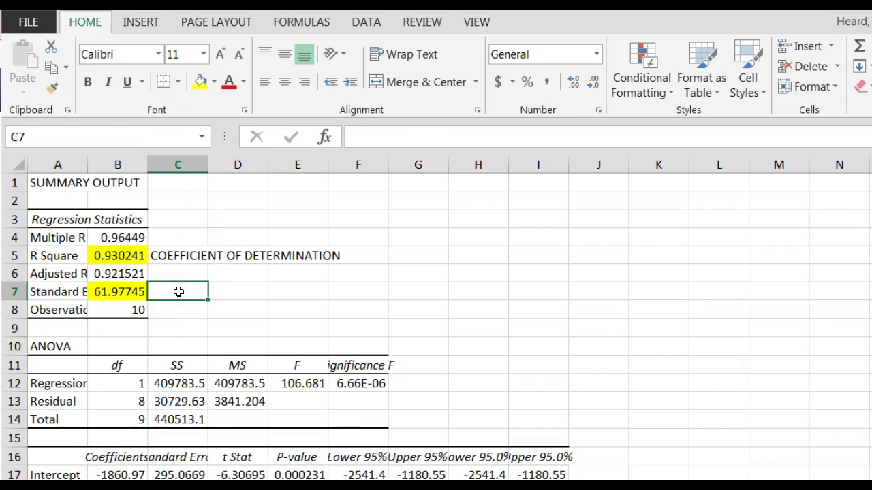
pyautogui.write('sTA')
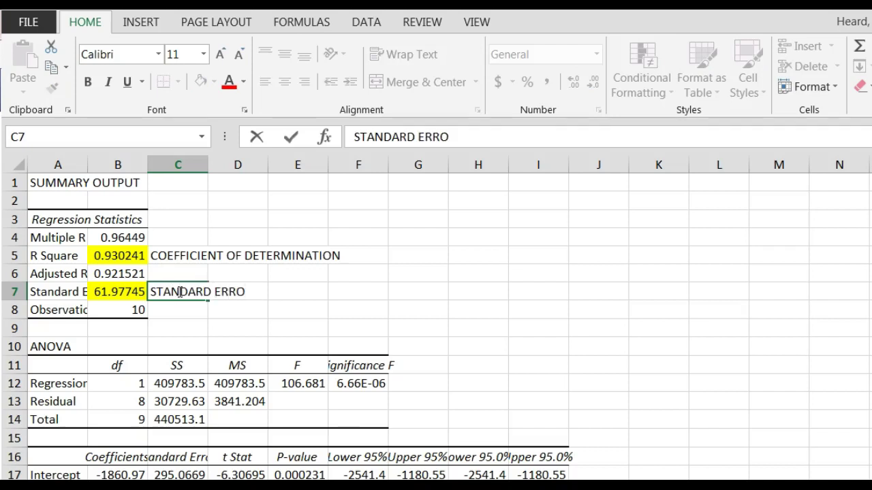
pyautogui.press('Return')
pyautogui.scroll(-2, 266, 306)
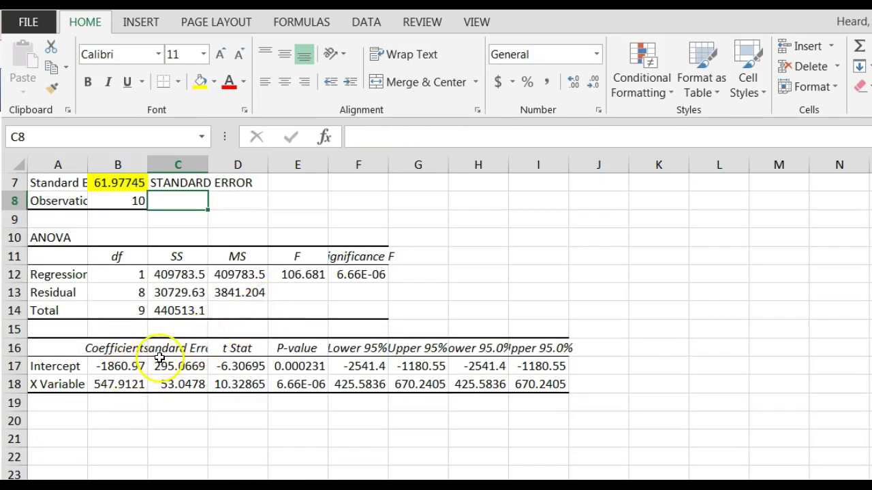
pyautogui.click(114, 386)
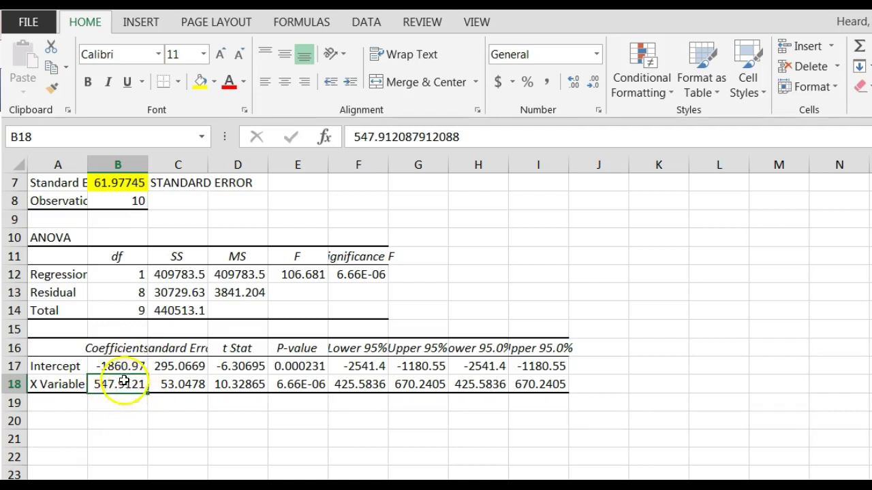
pyautogui.click(120, 367)
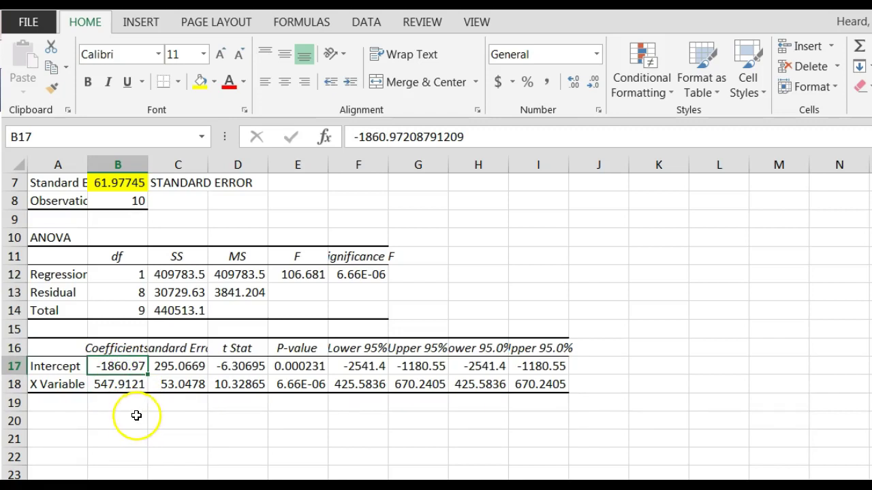
pyautogui.scroll(2, 151, 367)
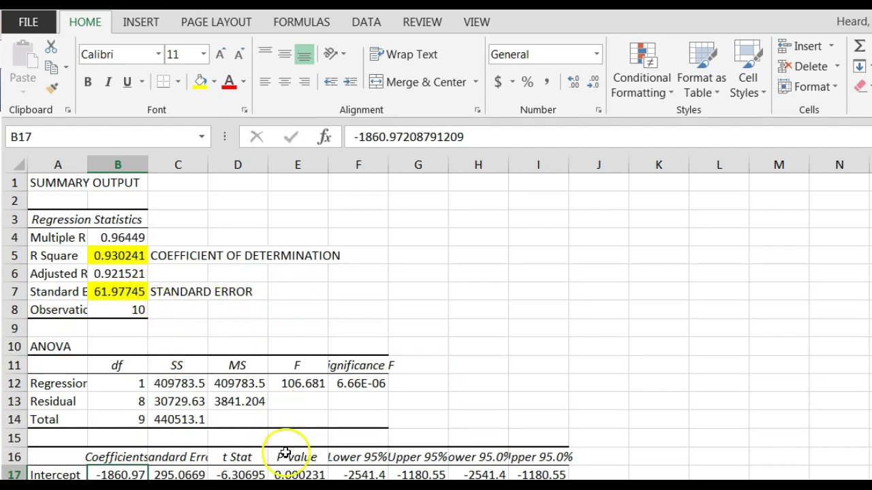
pyautogui.click(485, 346)
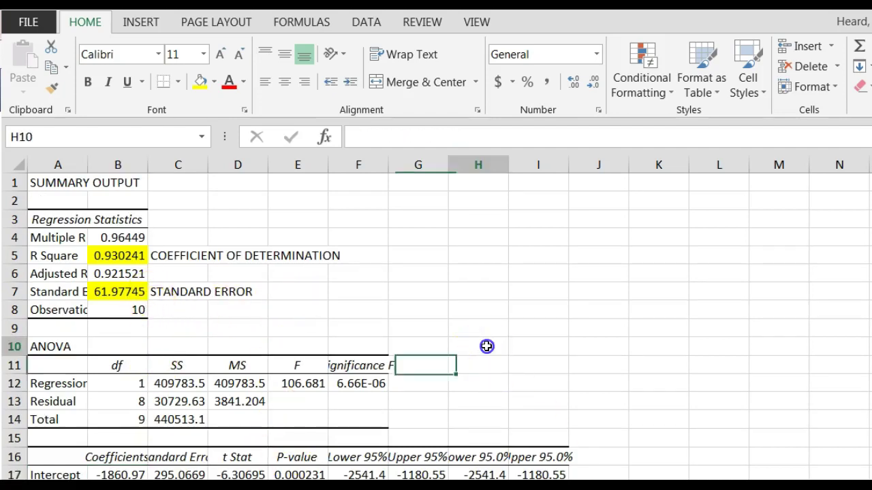